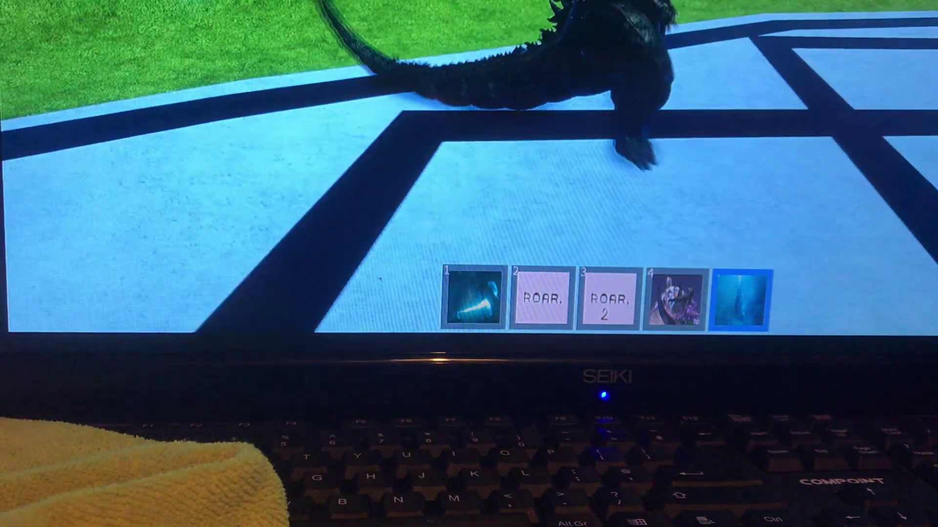
- Bring up the Roblox game menu with player list, backpack and leave options
{"action": "key", "text": "Escape"}
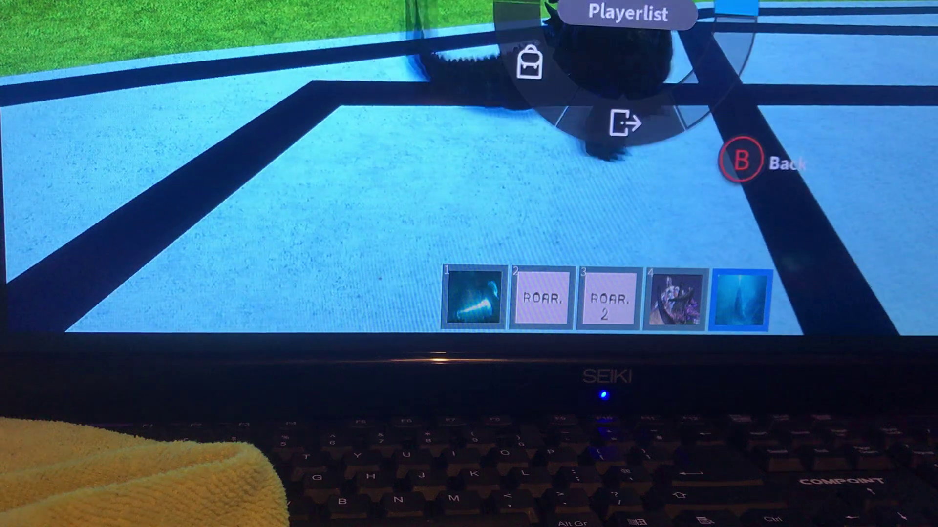
- Dismiss the game menu to resume playing as the winged Titanus Rodan
{"action": "key", "text": "Escape"}
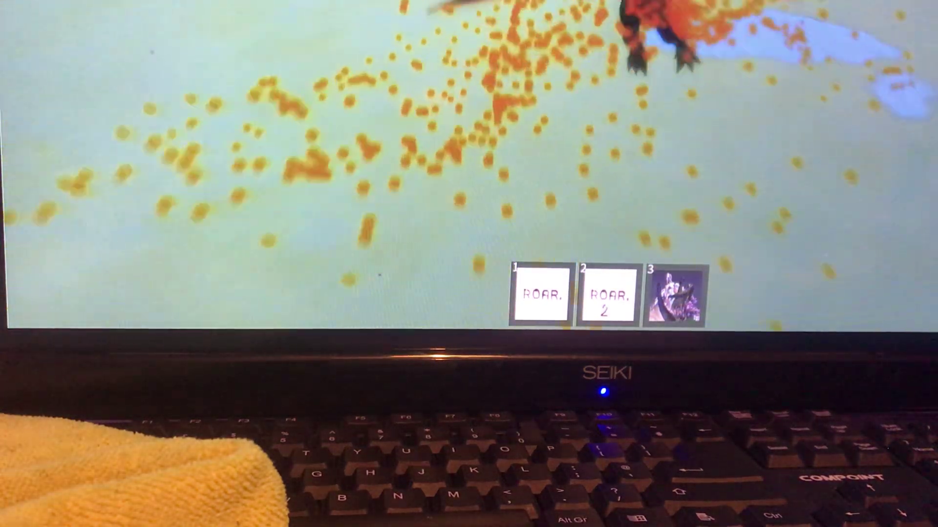
- Equip the ROAR ability from hotbar slot 1, then unequip it while flying
{"action": "key", "text": "1"}
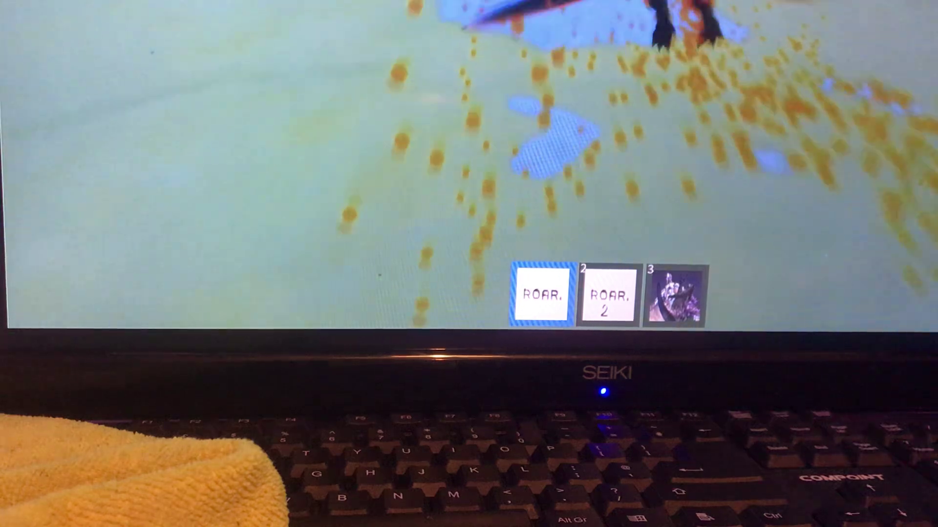
{"action": "key", "text": "1"}
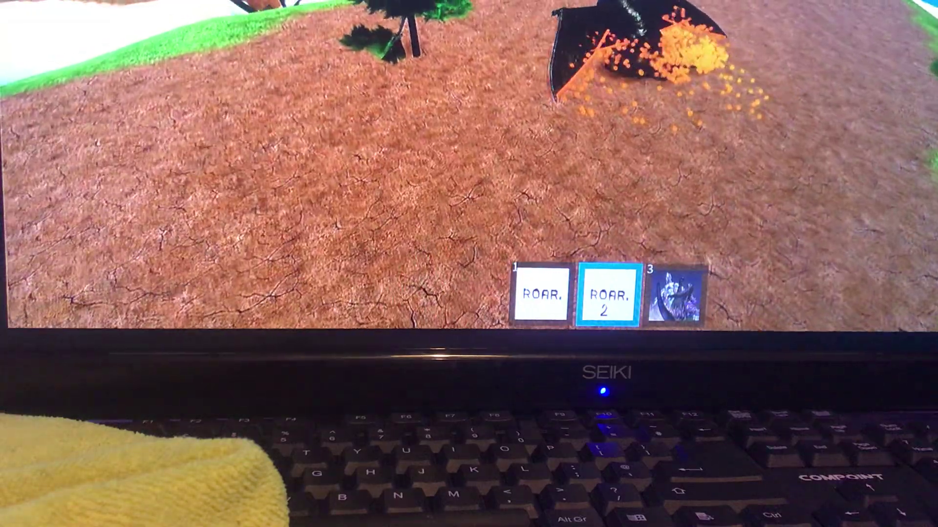
- Close the game menu and land Rodan on the dirt hilltop by the tree
{"action": "key", "text": "Escape"}
{"action": "key", "text": "Escape"}
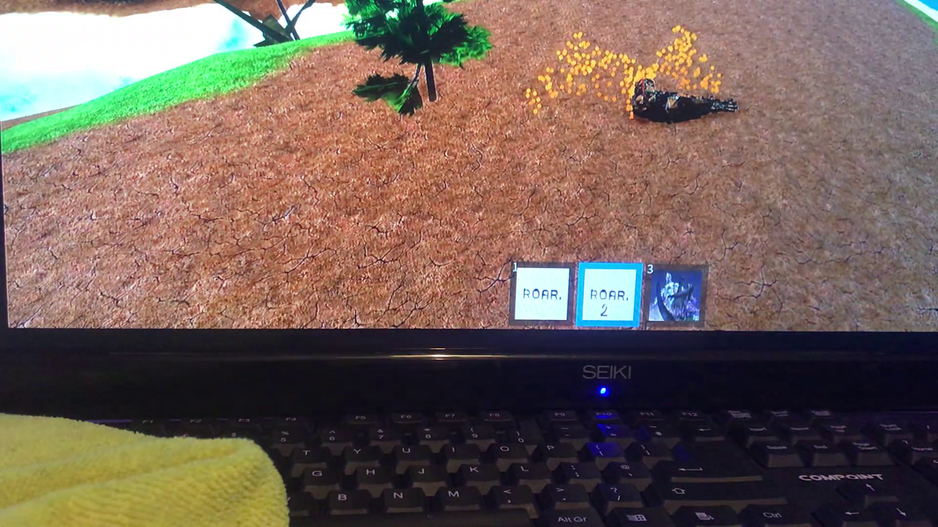